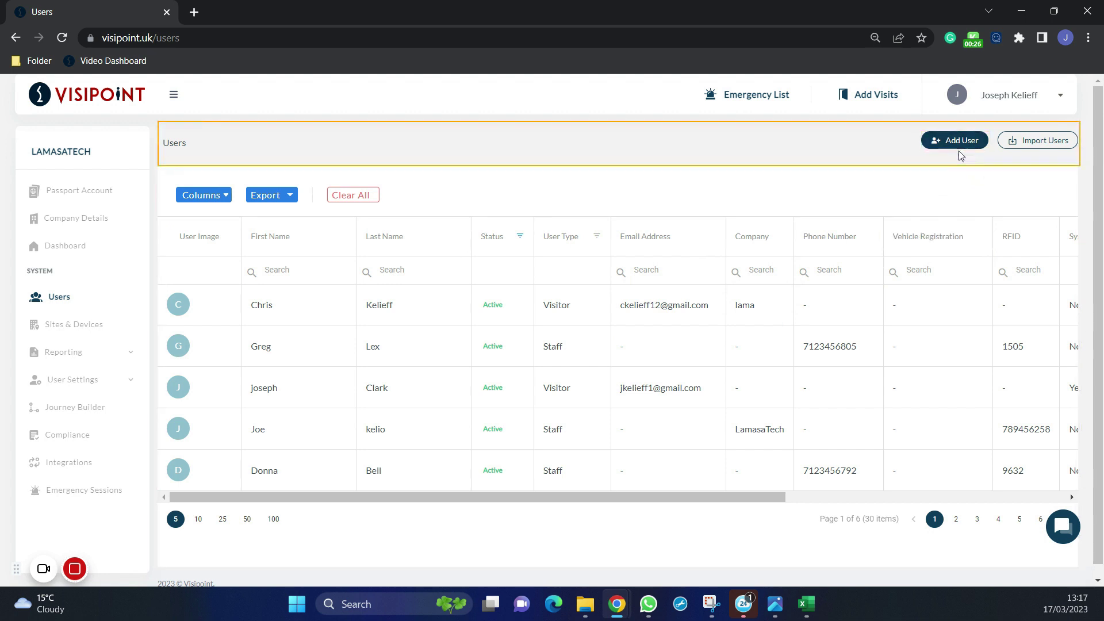
Open the user import page and download the Excel template
click(1044, 146)
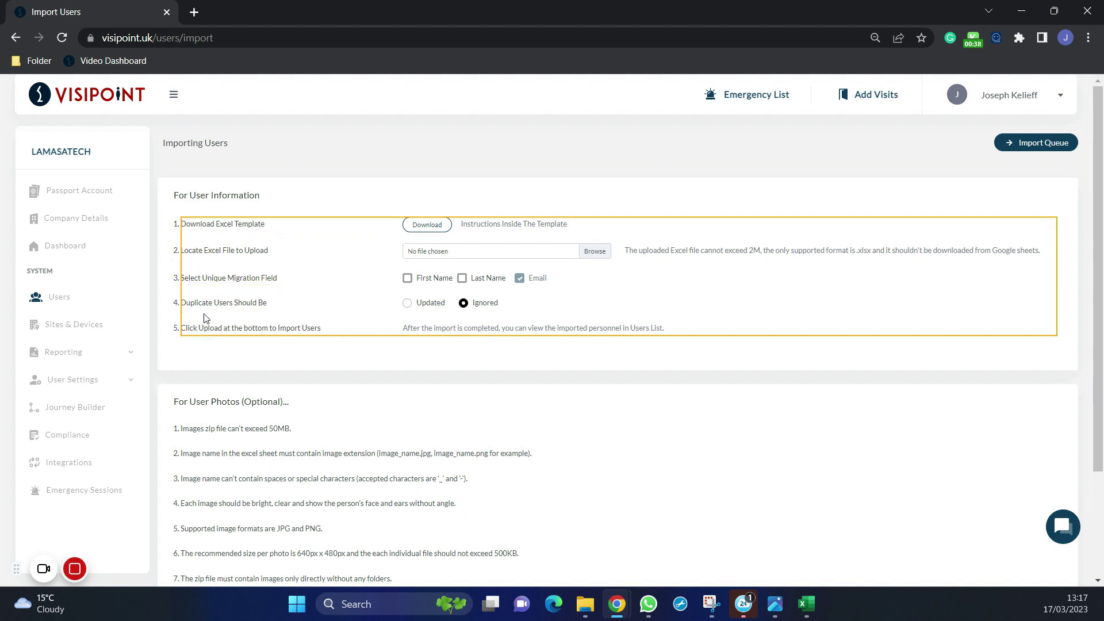
click(442, 225)
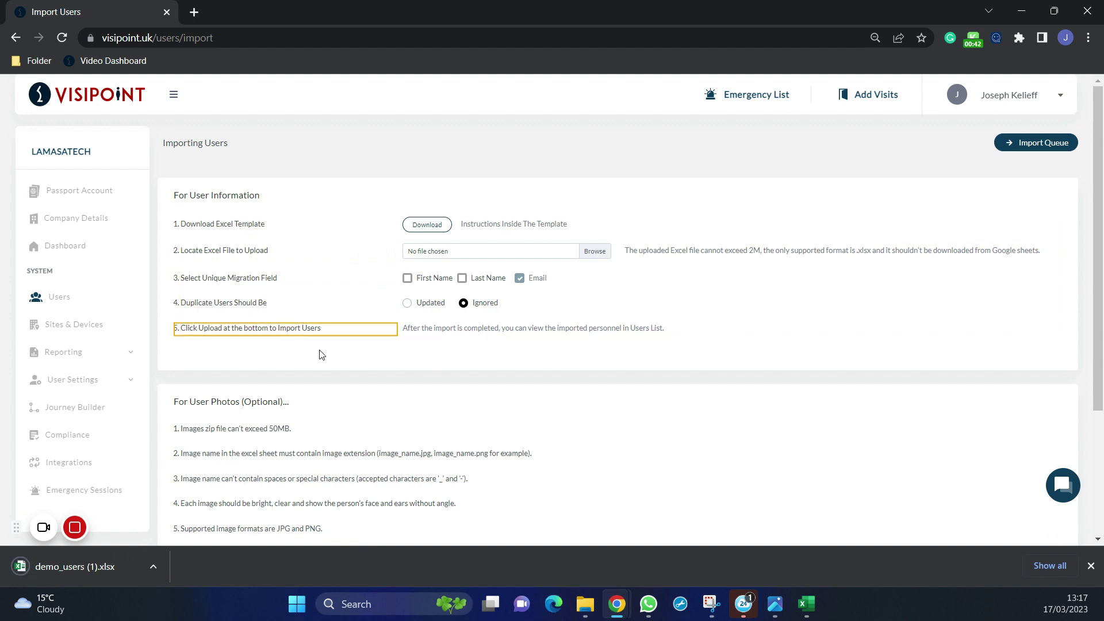
Switch to Excel, review the field instructions above the user table in the demo_users workbook, and close it
click(811, 603)
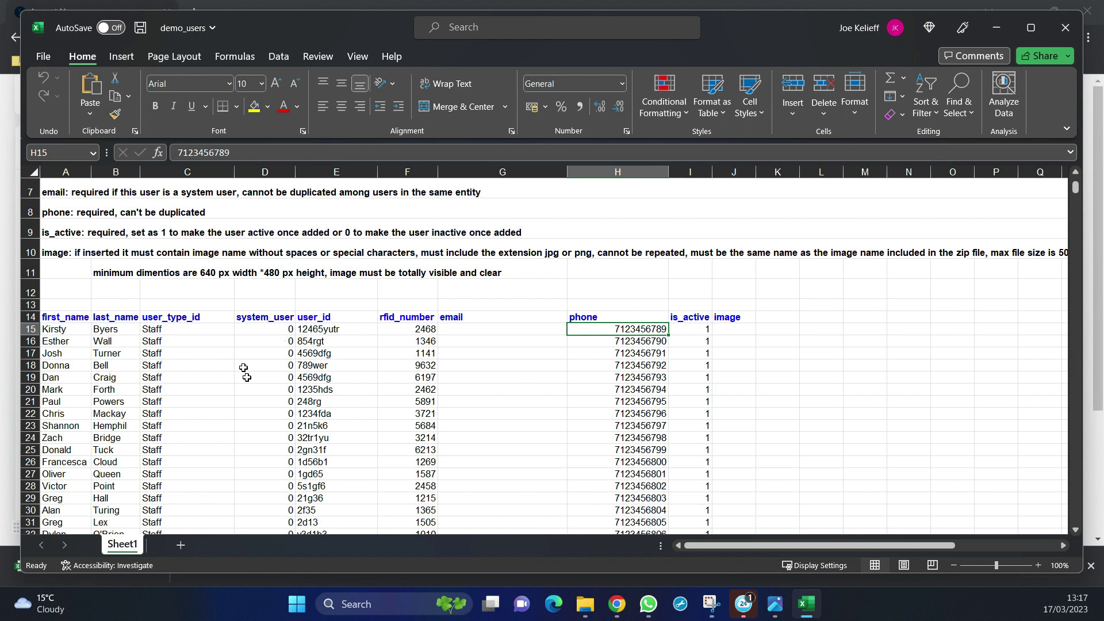
scroll(247, 373, up, 2)
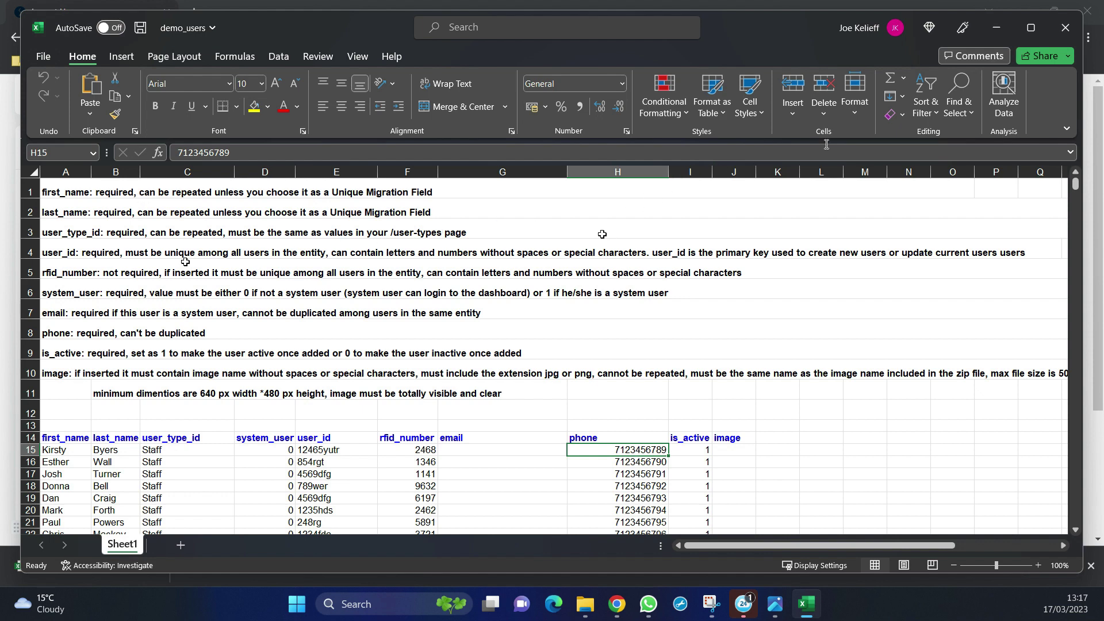
click(1064, 31)
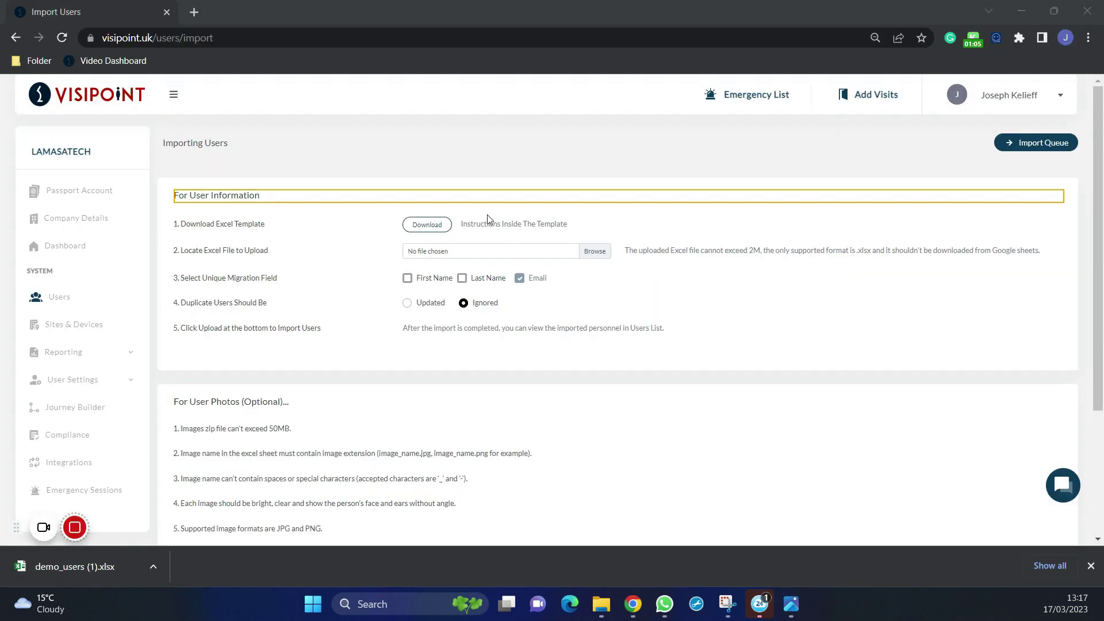
Choose the demo_users Excel file from Downloads as the user file to upload
click(568, 261)
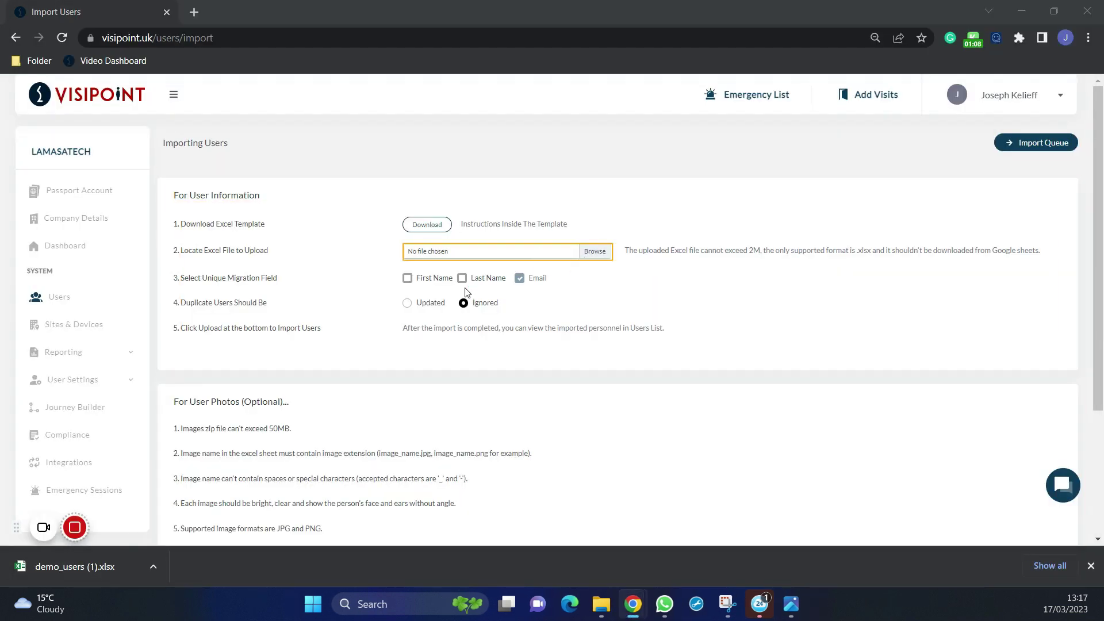
click(199, 176)
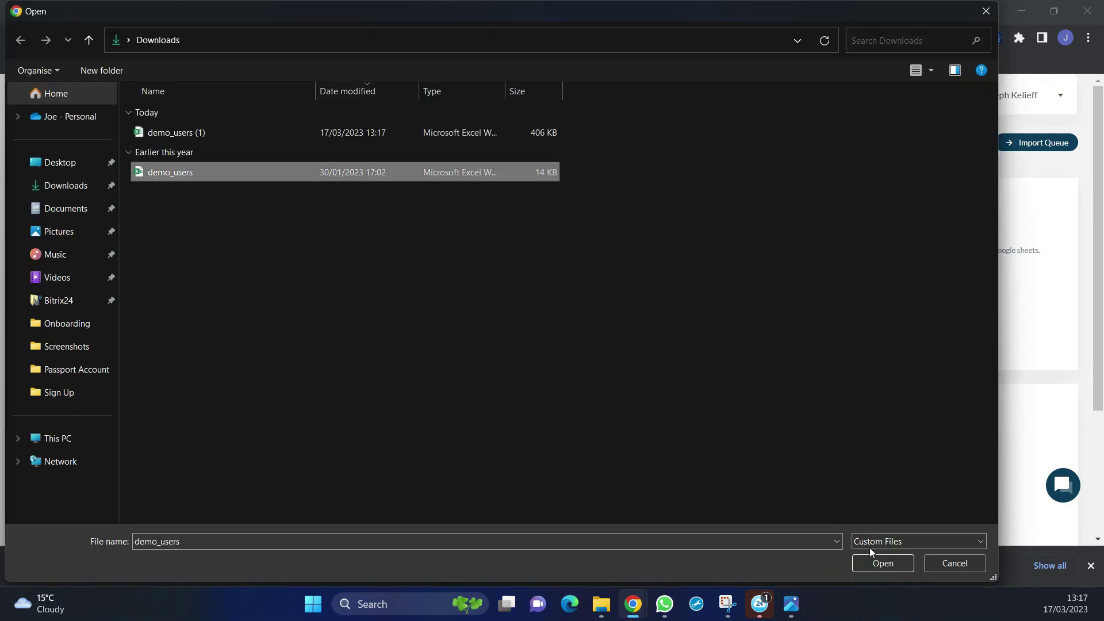
click(882, 563)
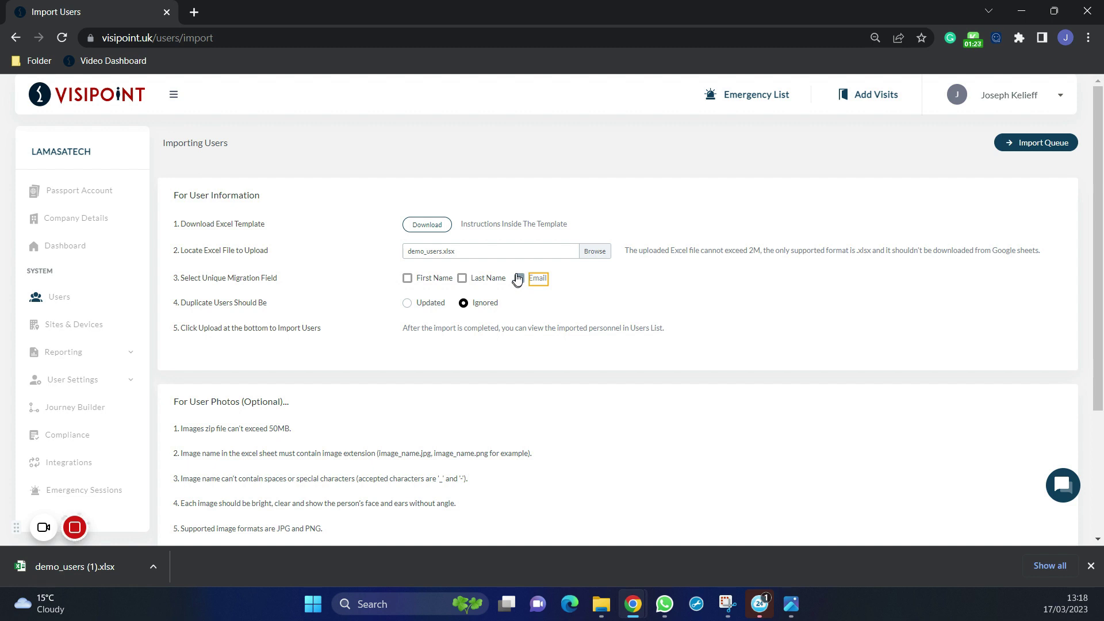
Set duplicate users to Updated and upload the file
click(518, 278)
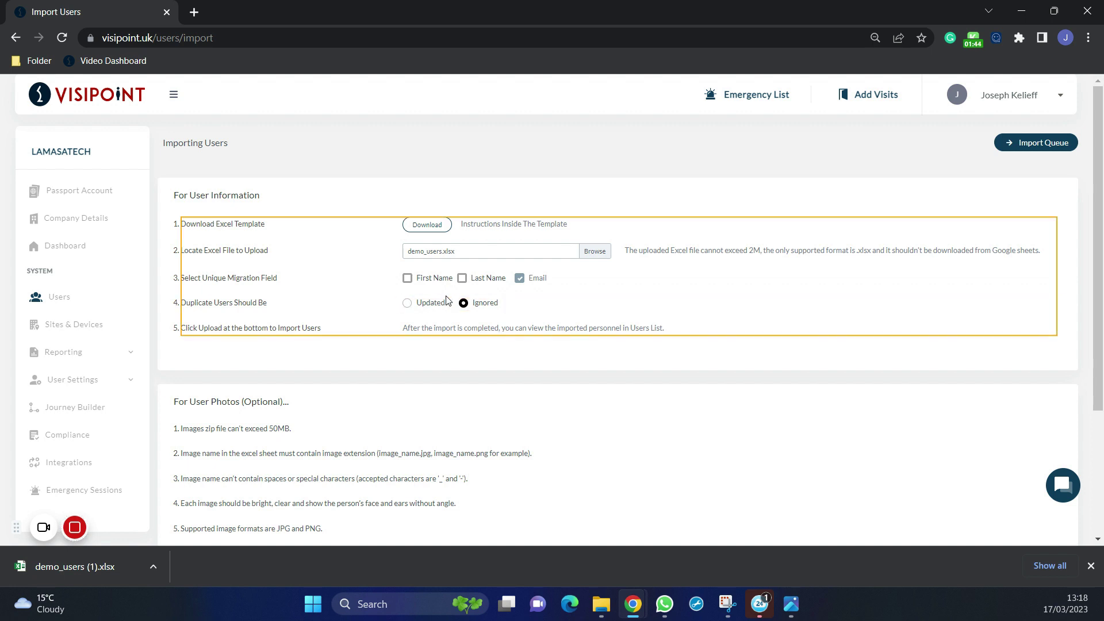
click(433, 308)
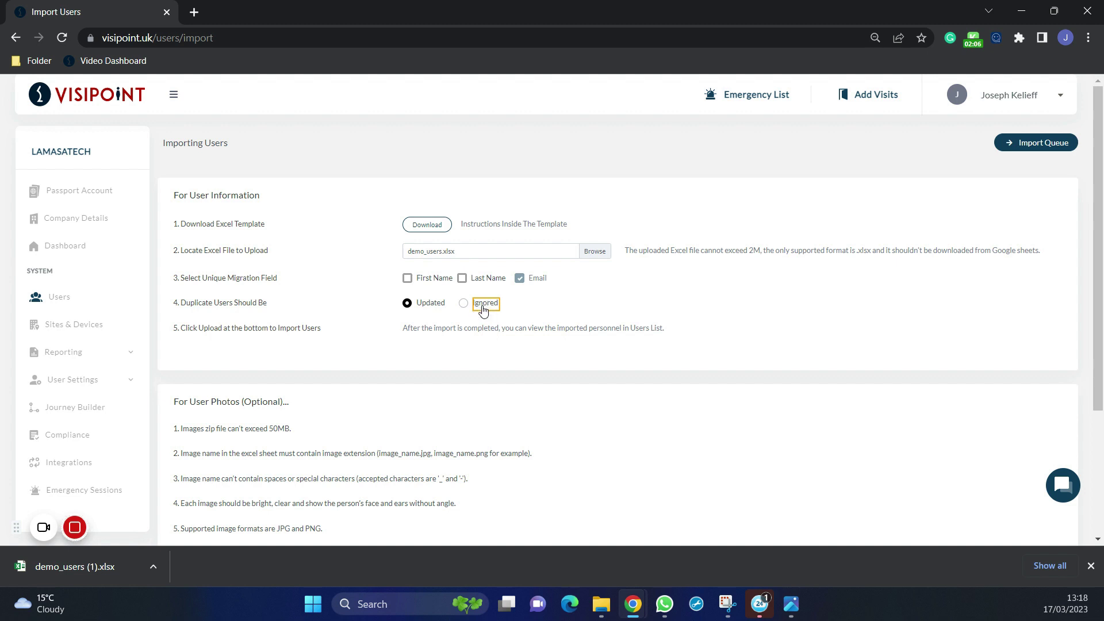
scroll(464, 313, down, 3)
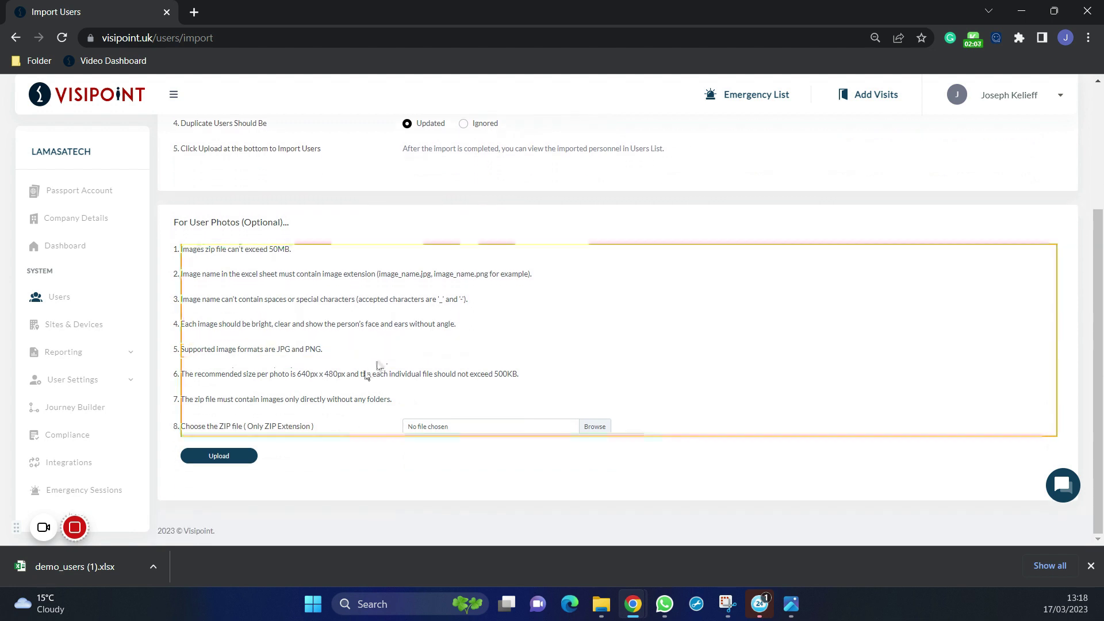
click(246, 456)
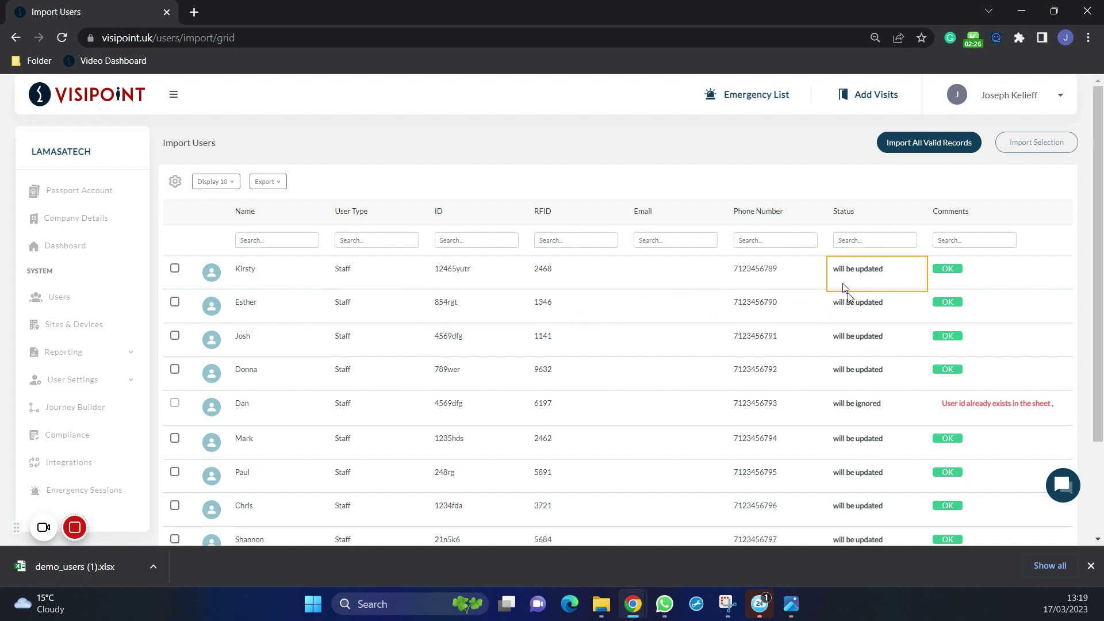
Check the status and comments of the uploaded records, including the record marked to be ignored
click(876, 401)
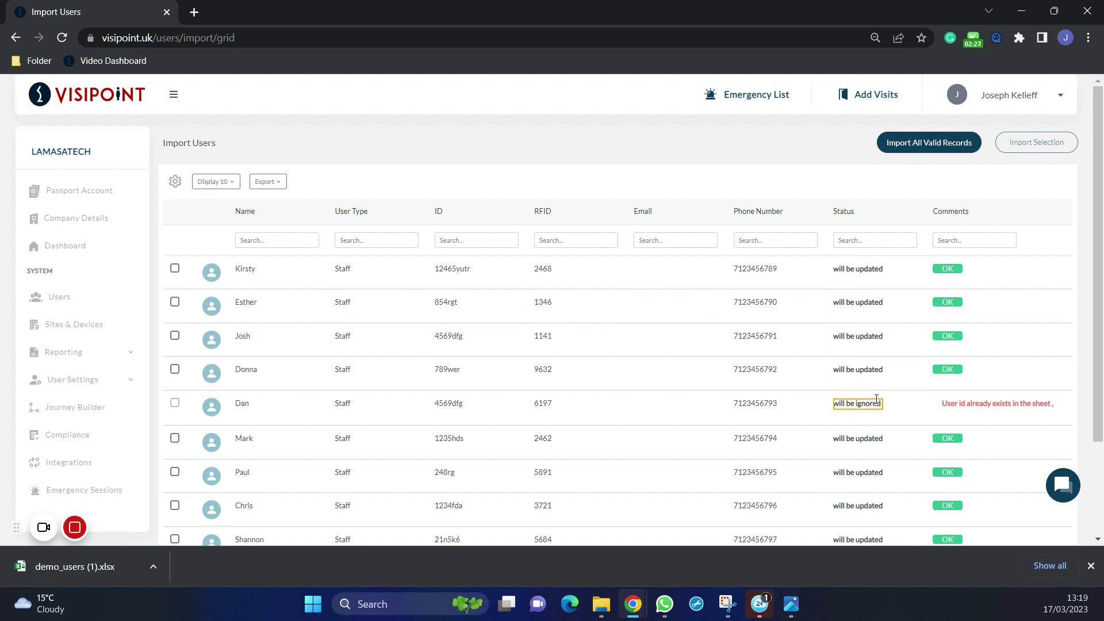
click(861, 368)
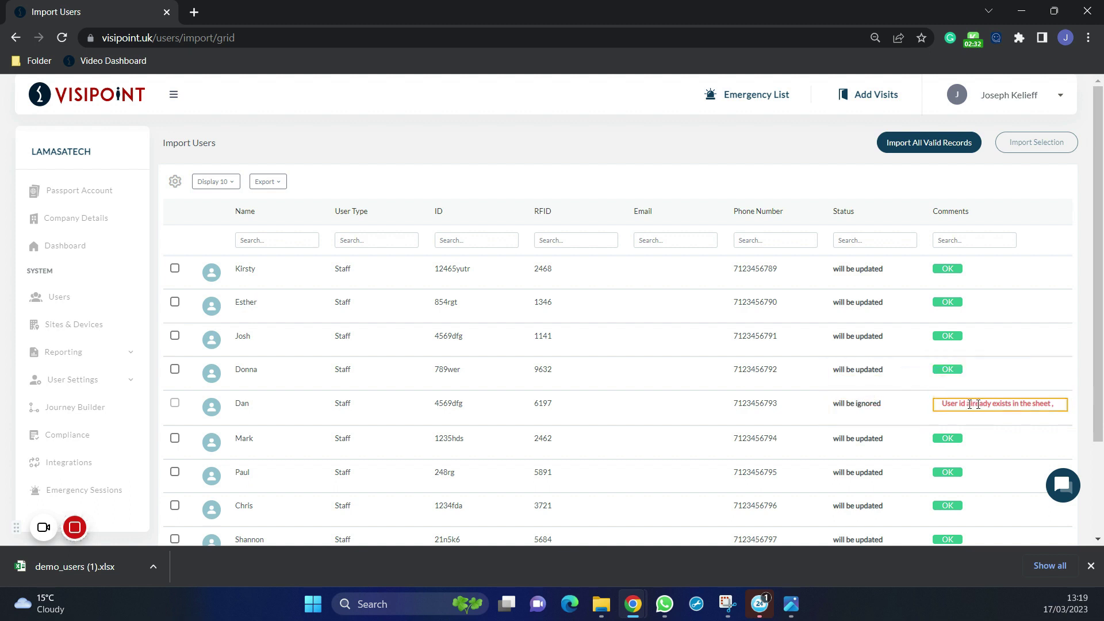
click(876, 404)
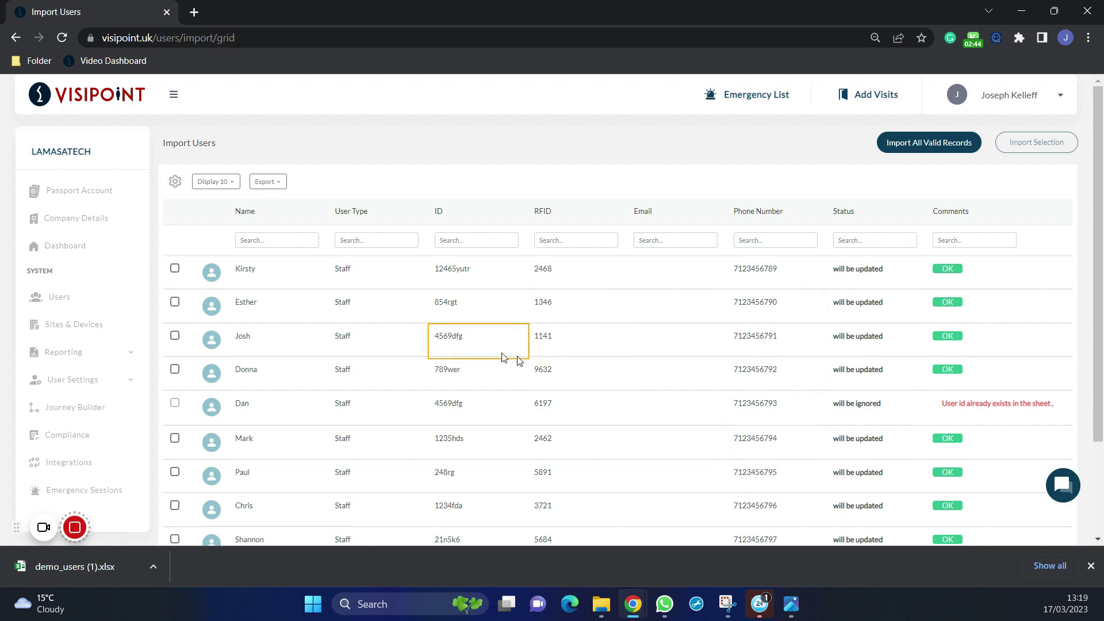
Select the first three records for import individually and clear their selection again
click(175, 269)
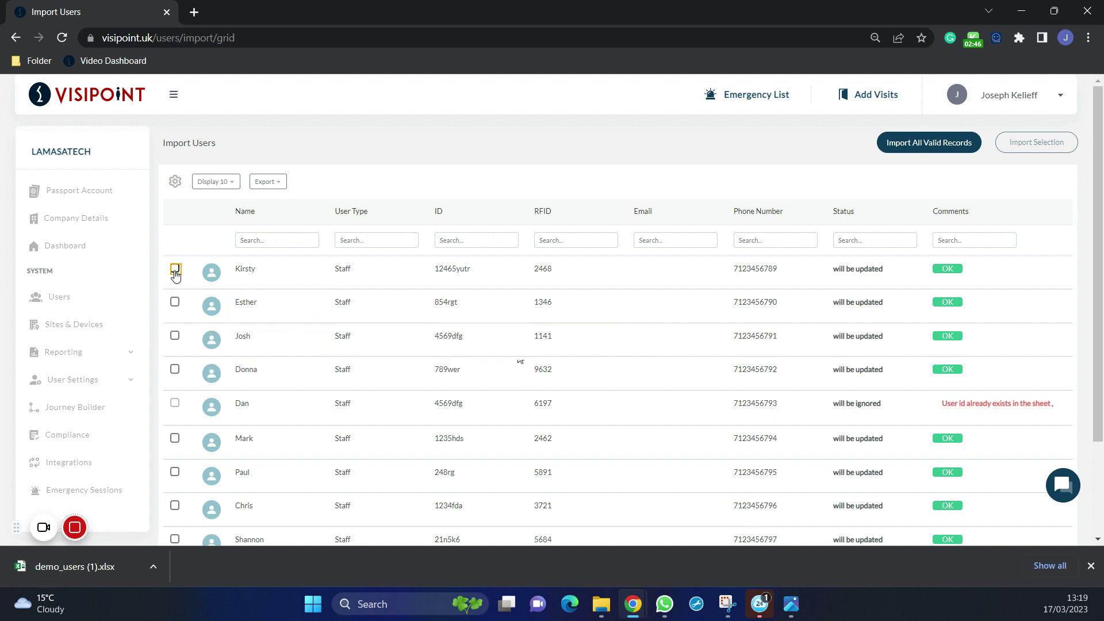
click(174, 304)
click(175, 337)
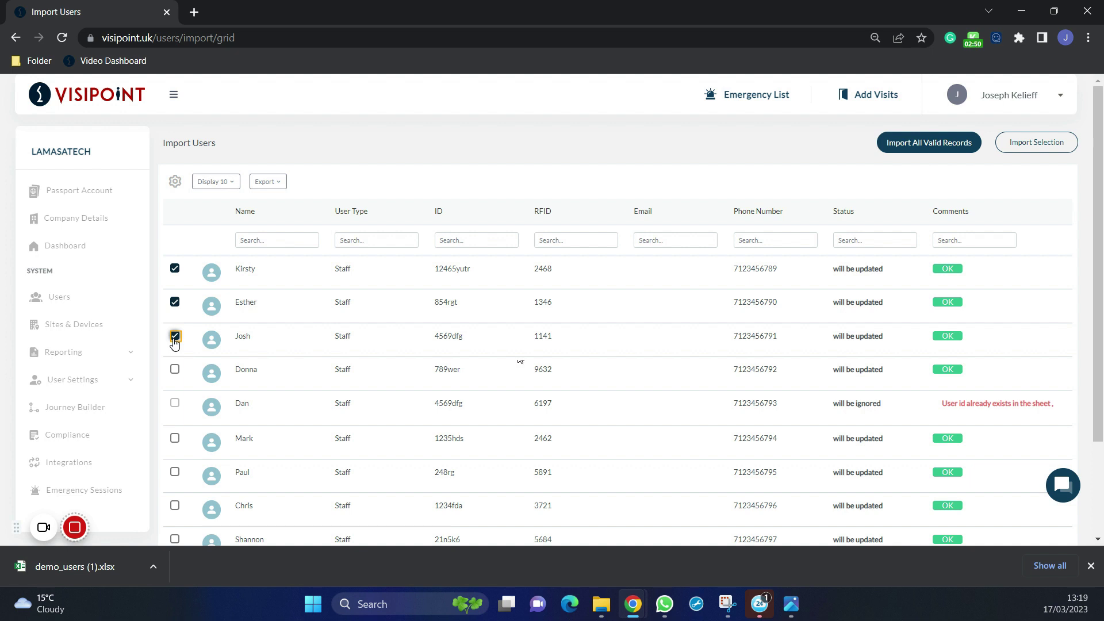
click(175, 338)
click(175, 303)
click(175, 270)
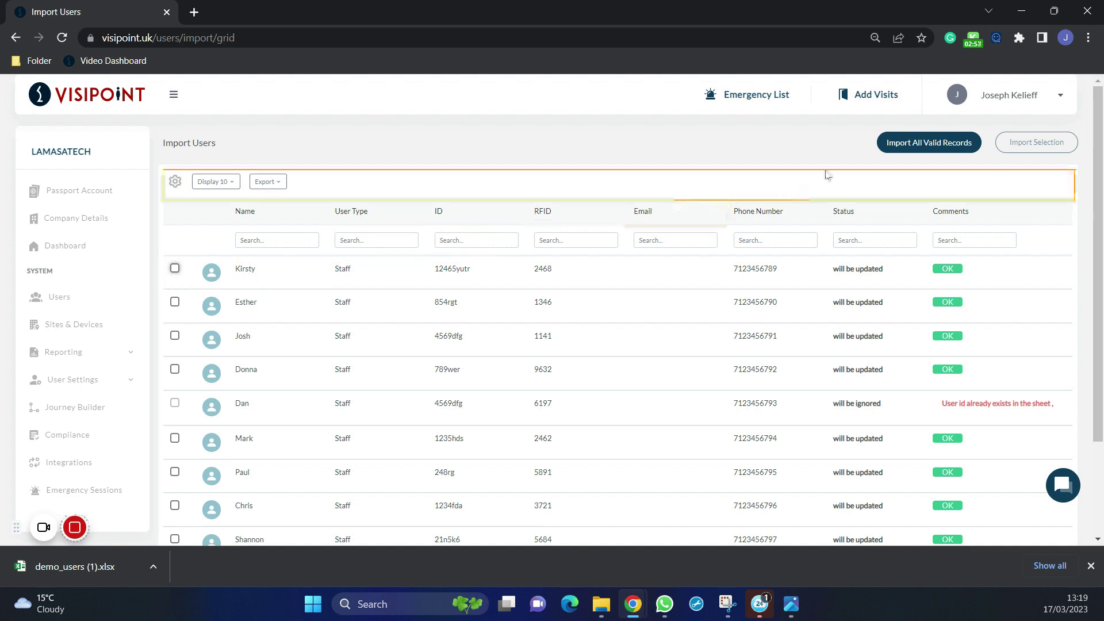
Import all valid records and return to the users list
click(901, 154)
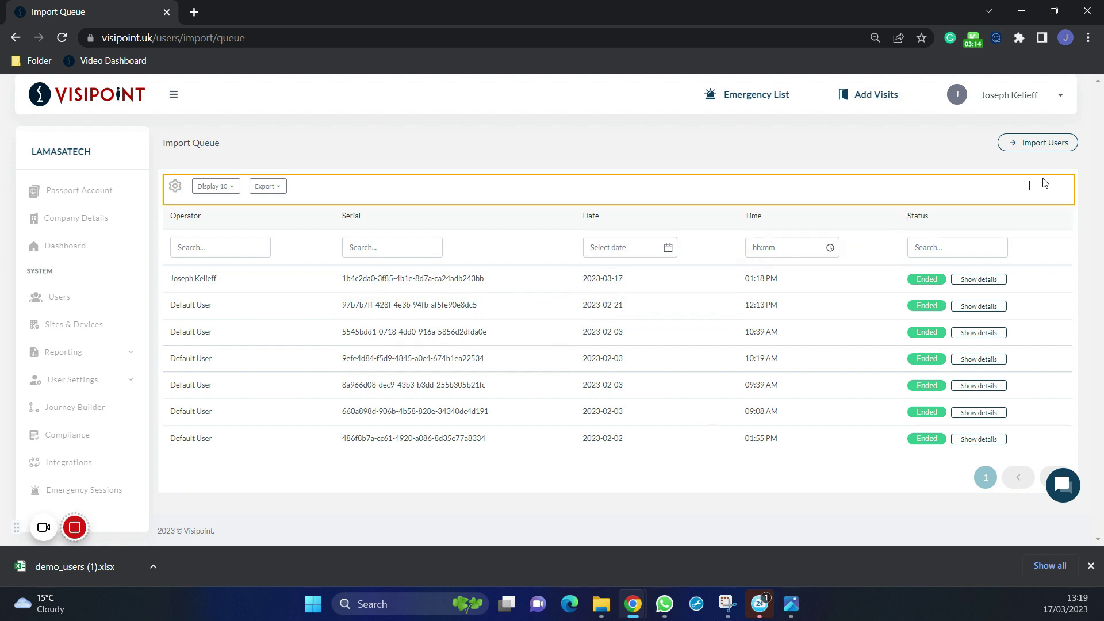
click(1052, 143)
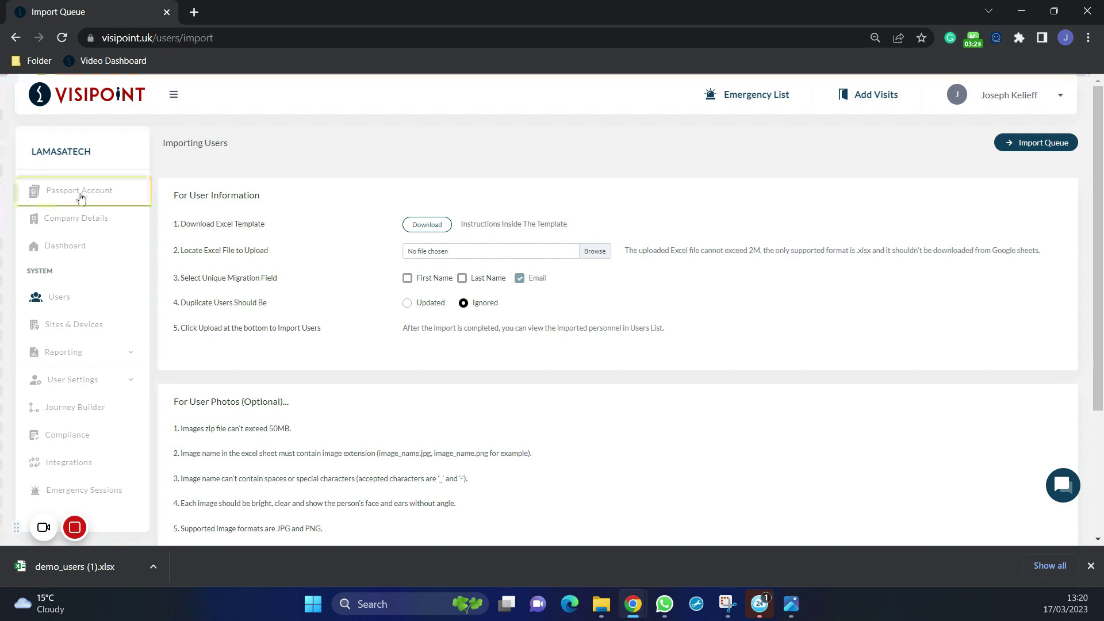
click(60, 298)
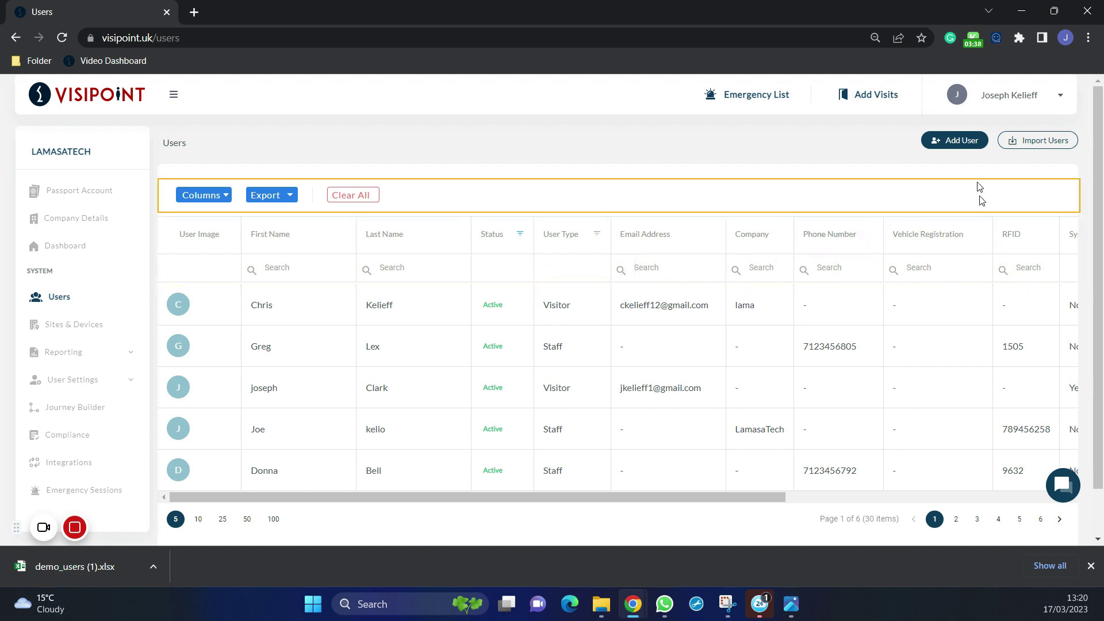
Start adding a single user with a generated ID, view the user type options, and close the form without submitting
click(971, 146)
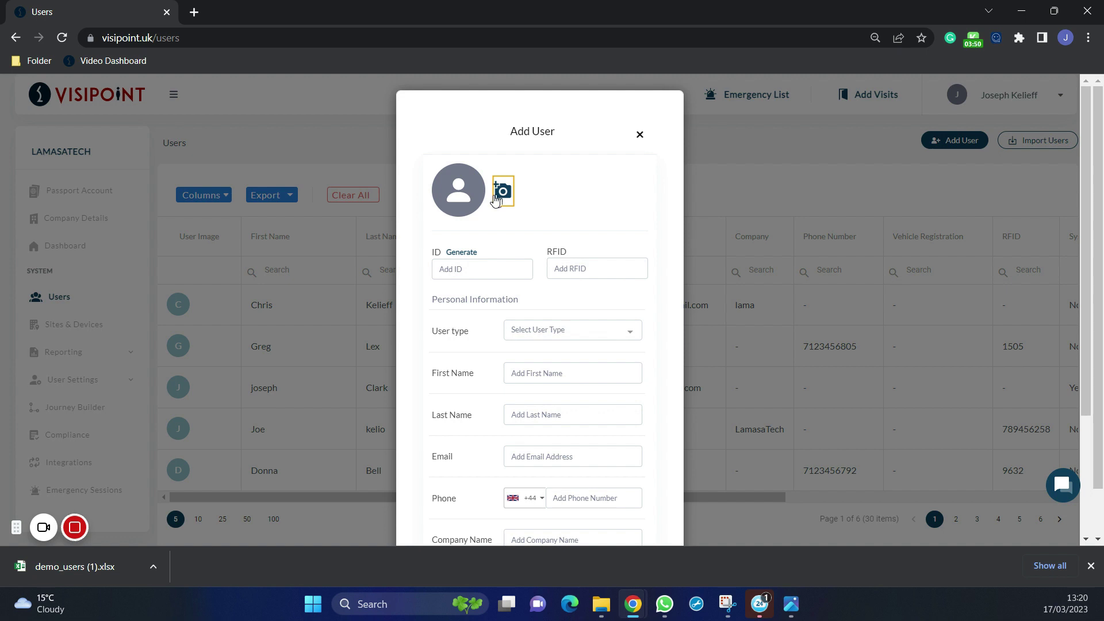
click(471, 253)
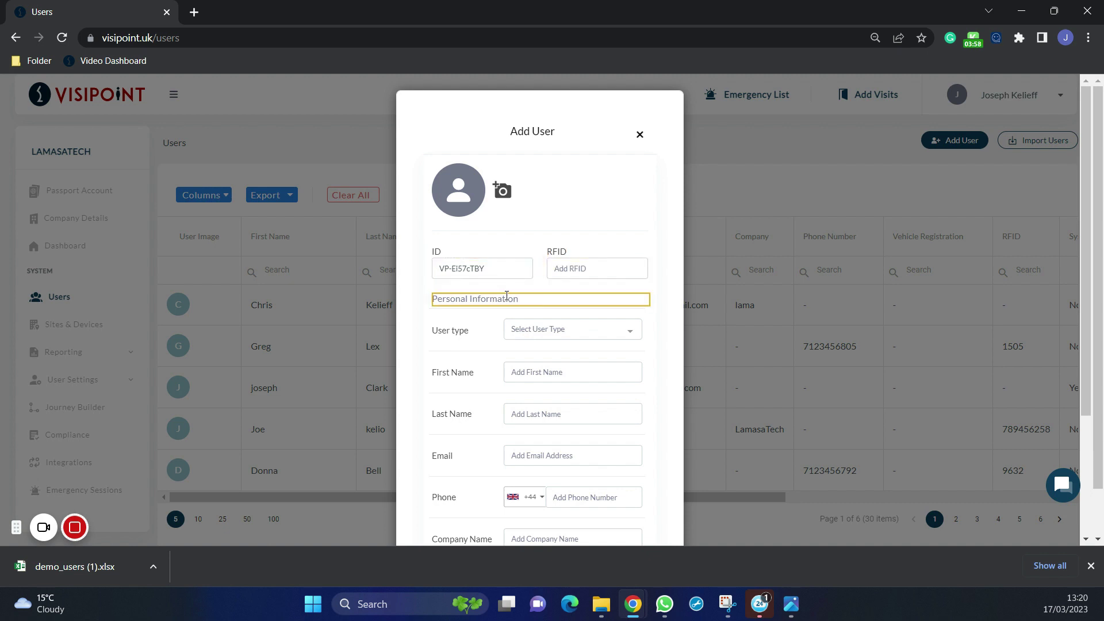
scroll(493, 244, down, 3)
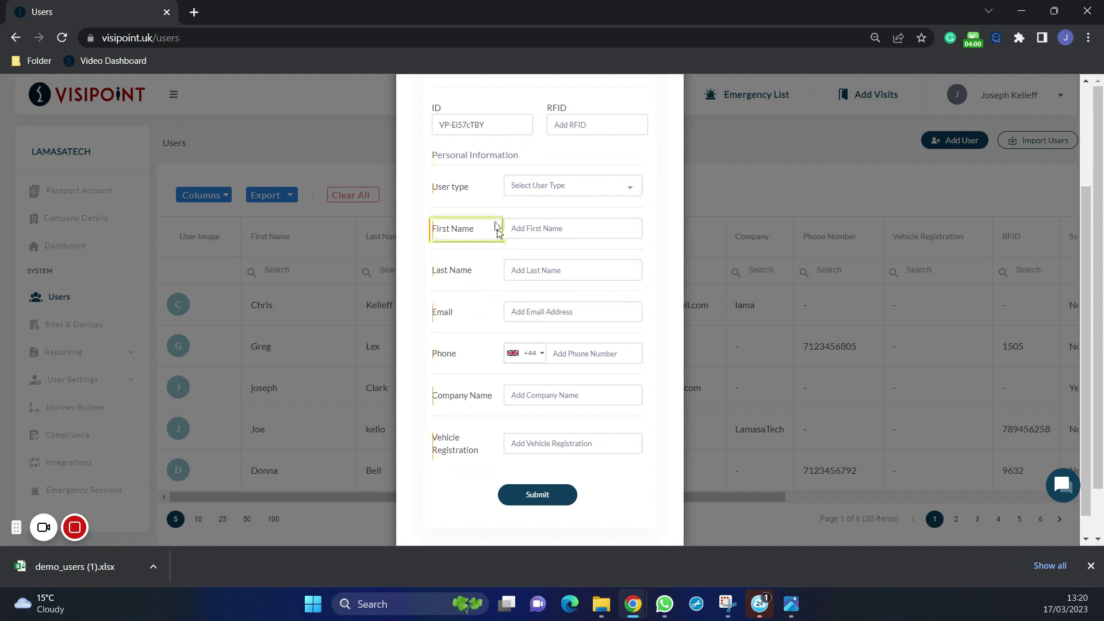
click(592, 190)
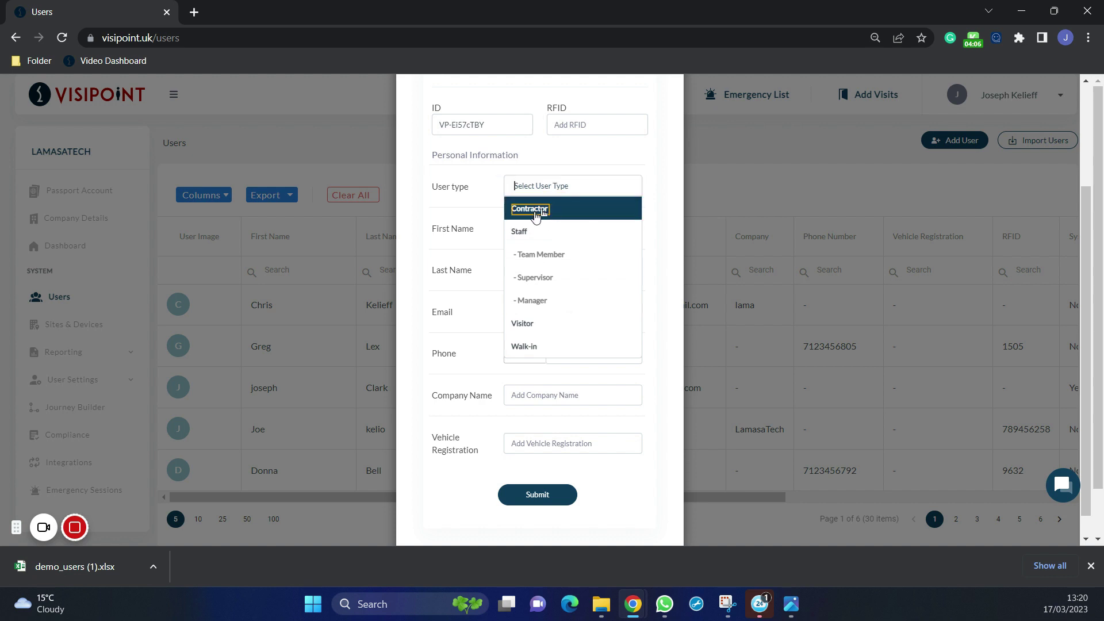
click(485, 273)
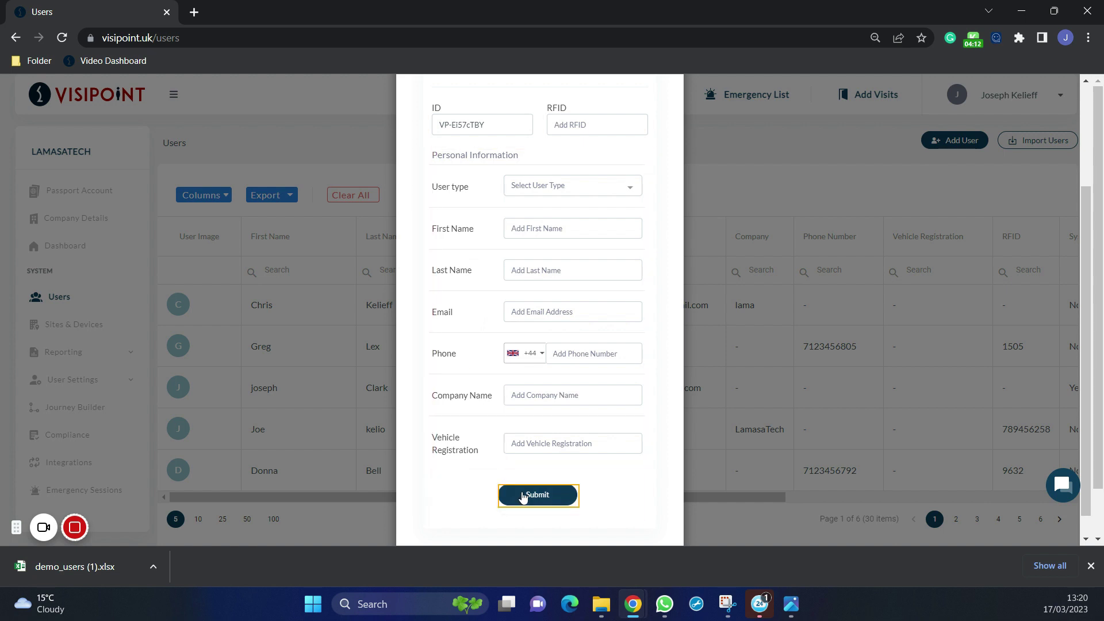
scroll(586, 288, up, 3)
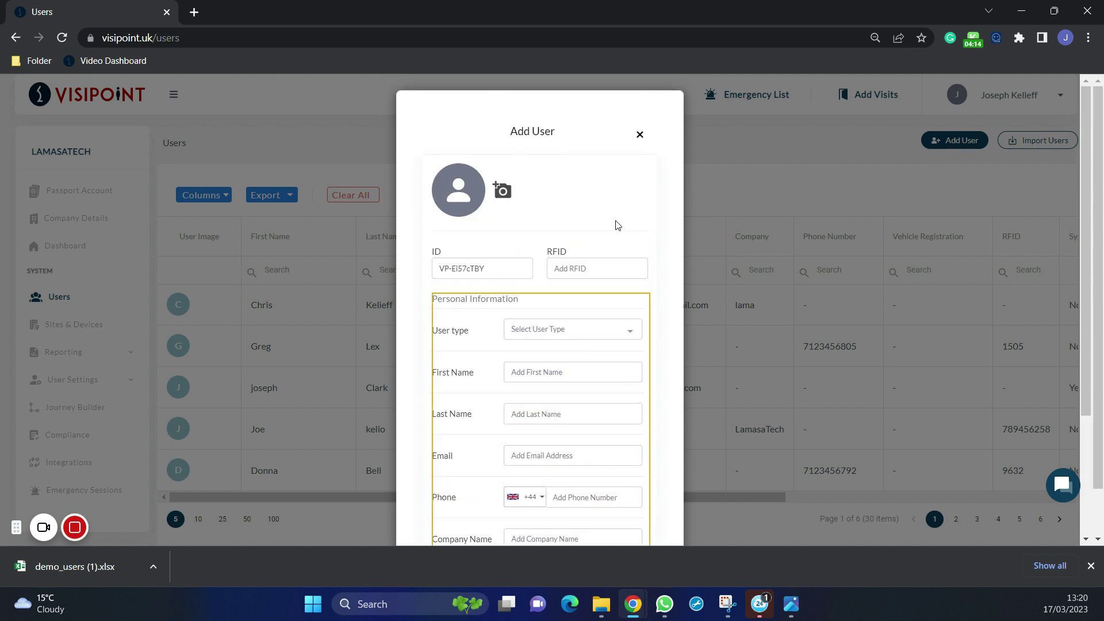
click(638, 134)
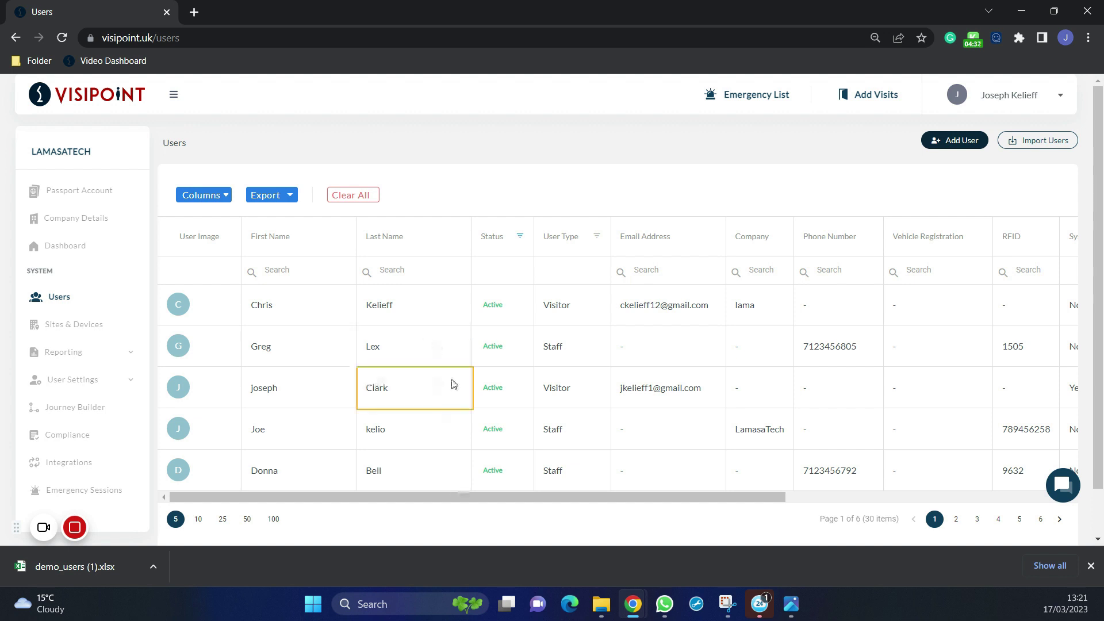
Review the available actions for the first user in the users list
scroll(468, 389, right, 3)
scroll(469, 391, right, 3)
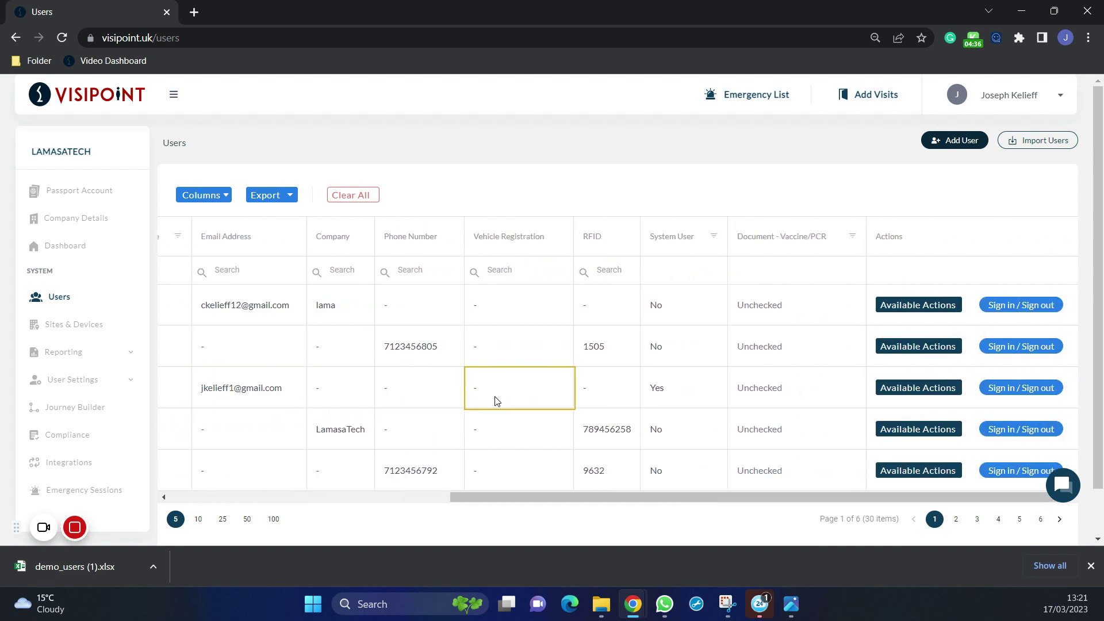
click(928, 304)
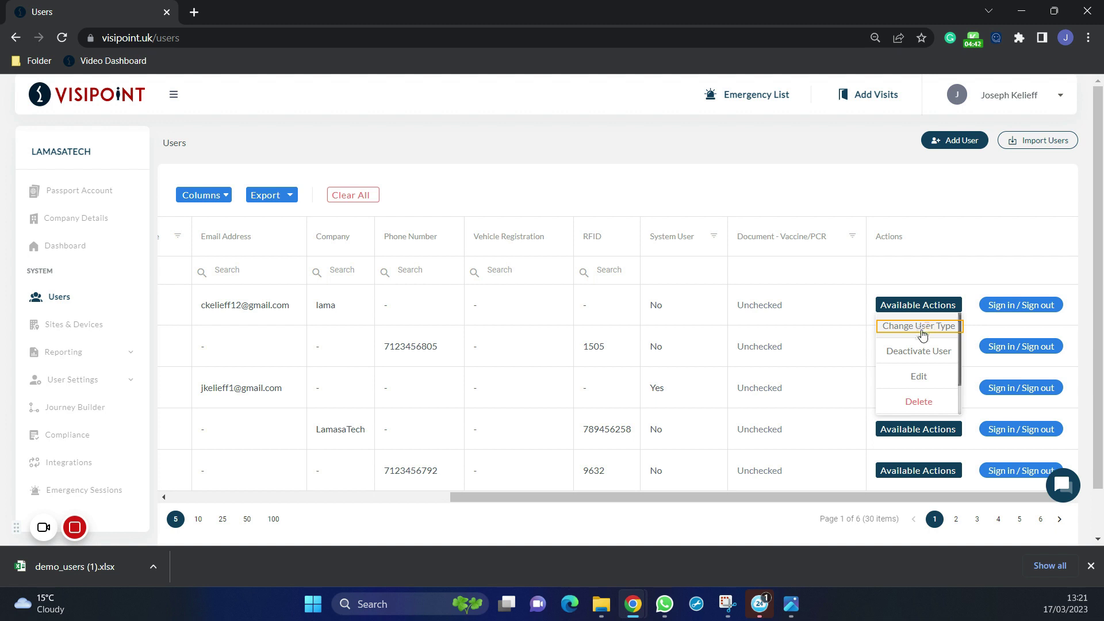
click(925, 348)
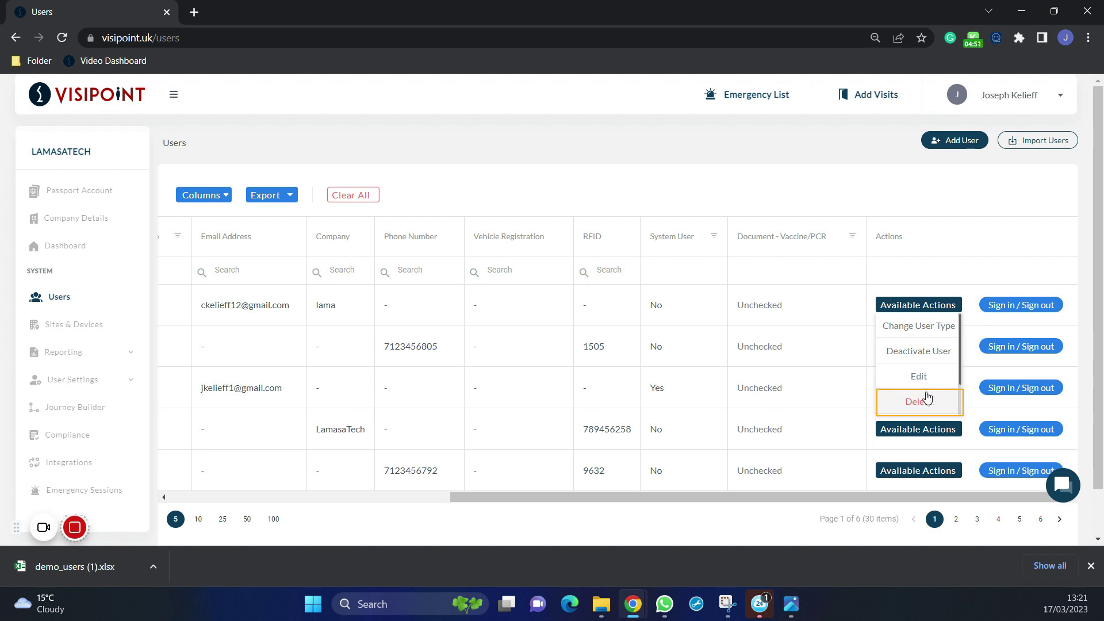
scroll(925, 396, down, 1)
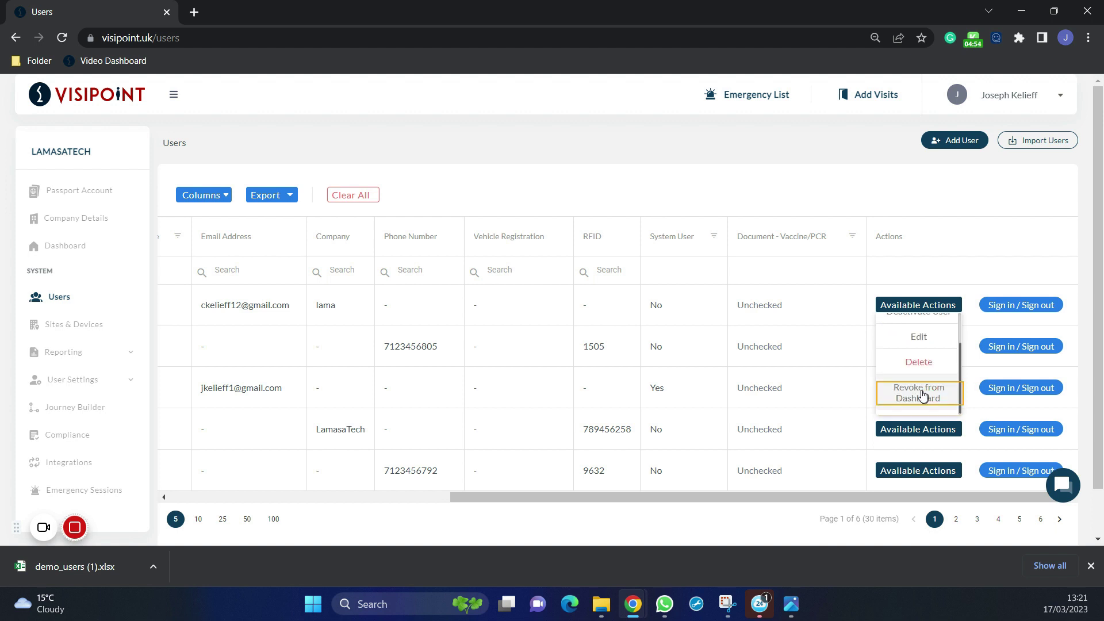
click(956, 197)
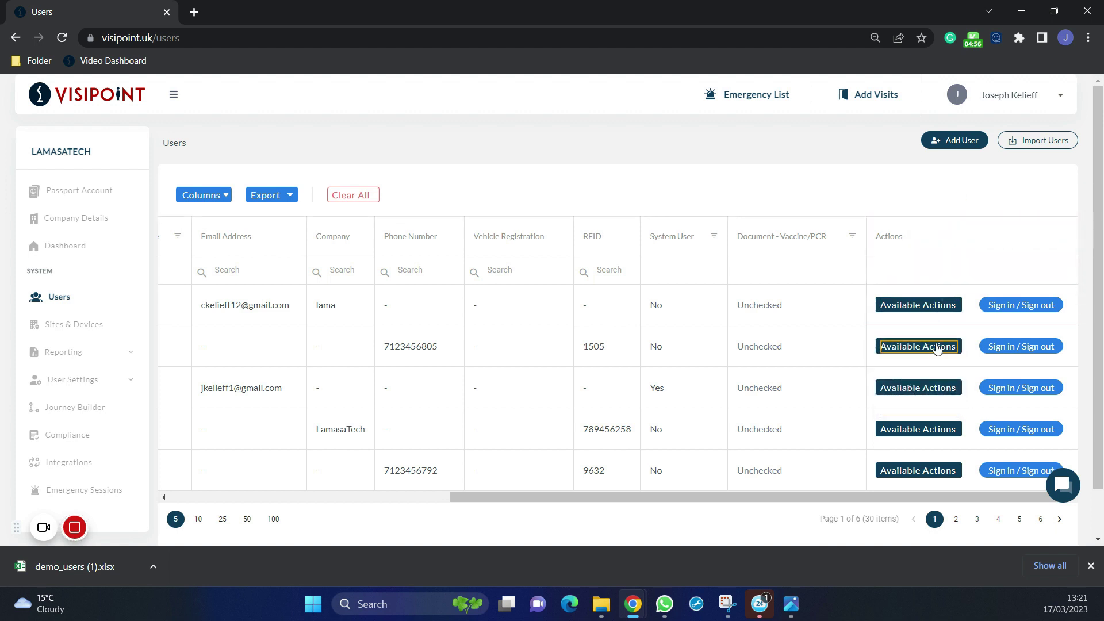
Review the available actions for the second user in the users list
click(937, 348)
scroll(920, 385, down, 1)
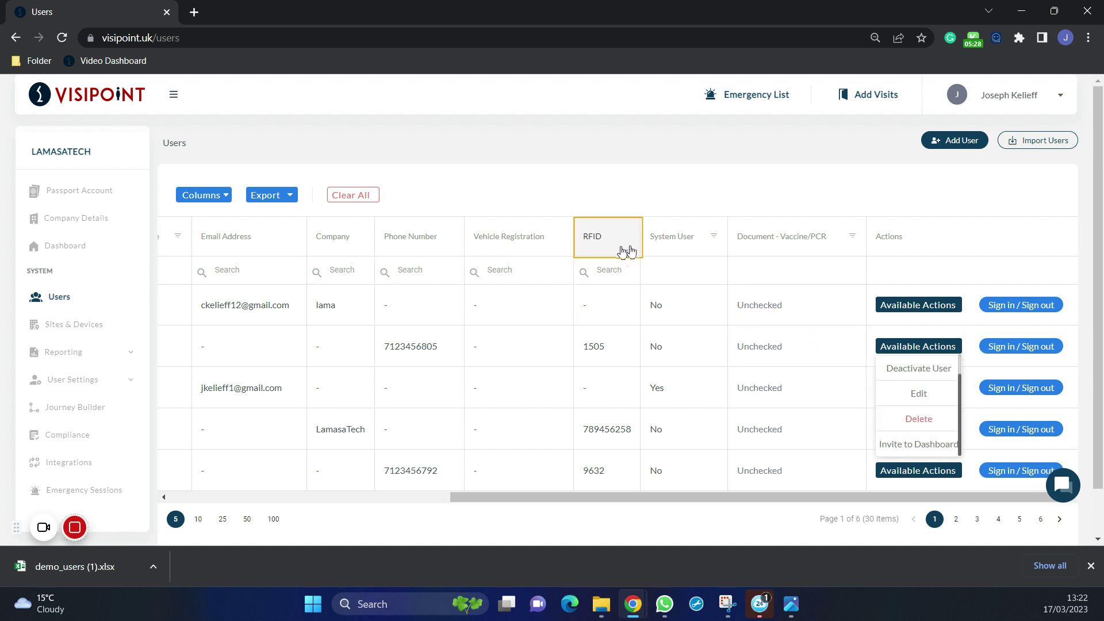
click(575, 172)
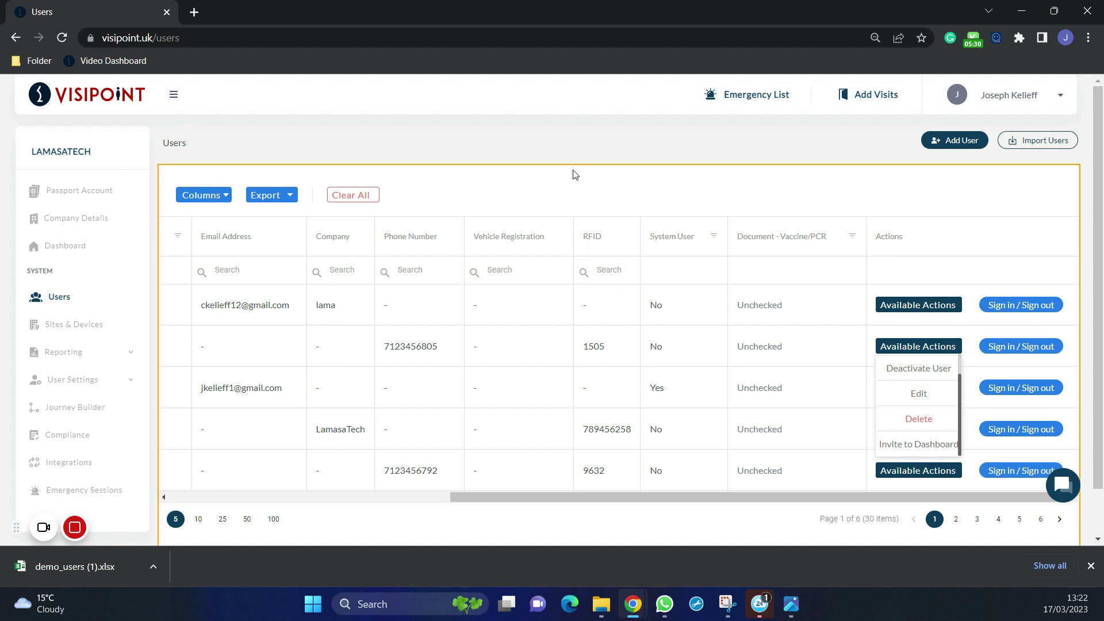